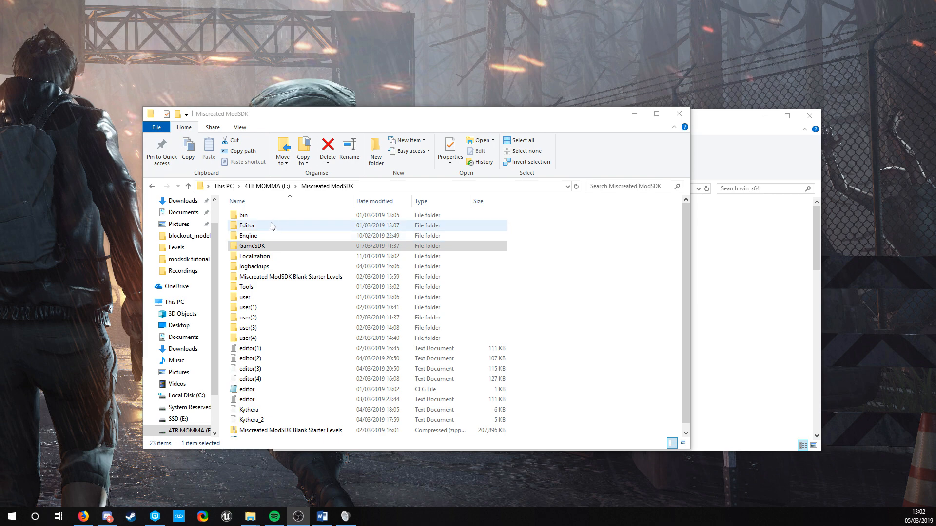
Step: Open the Levels folder inside the GameSDK folder of Miscreated ModSDK
left_click(253, 247)
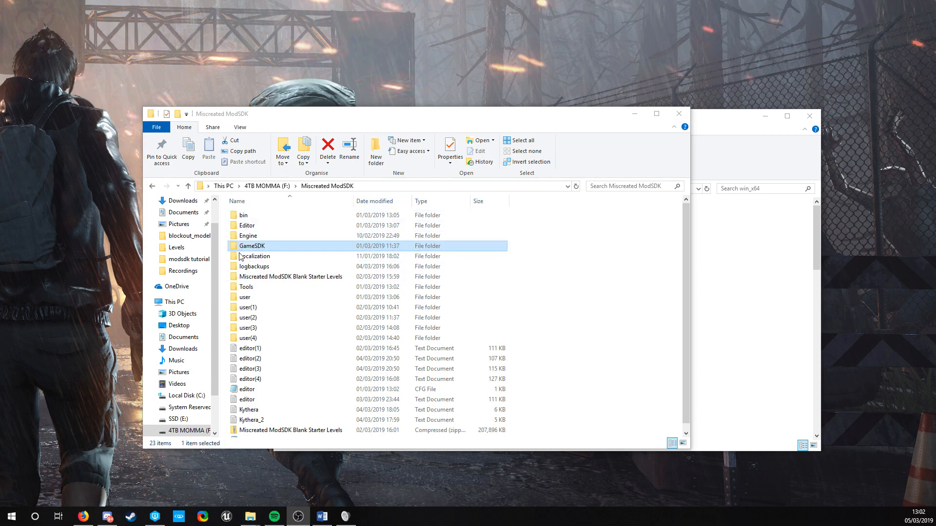
double_click(241, 247)
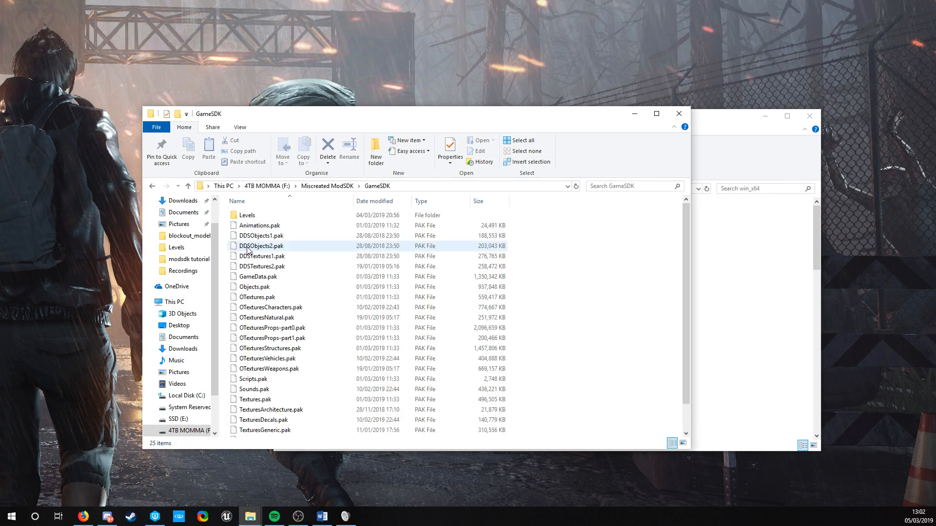
left_click(246, 218)
double_click(246, 219)
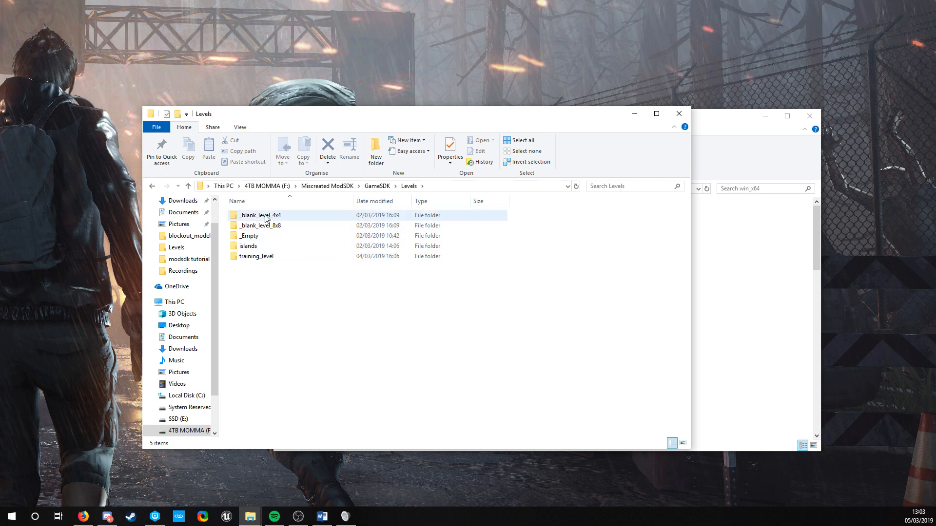
Step: Duplicate the _blank_level_4x4 folder within Levels and rename the copy mylevel
mouse_move(262, 230)
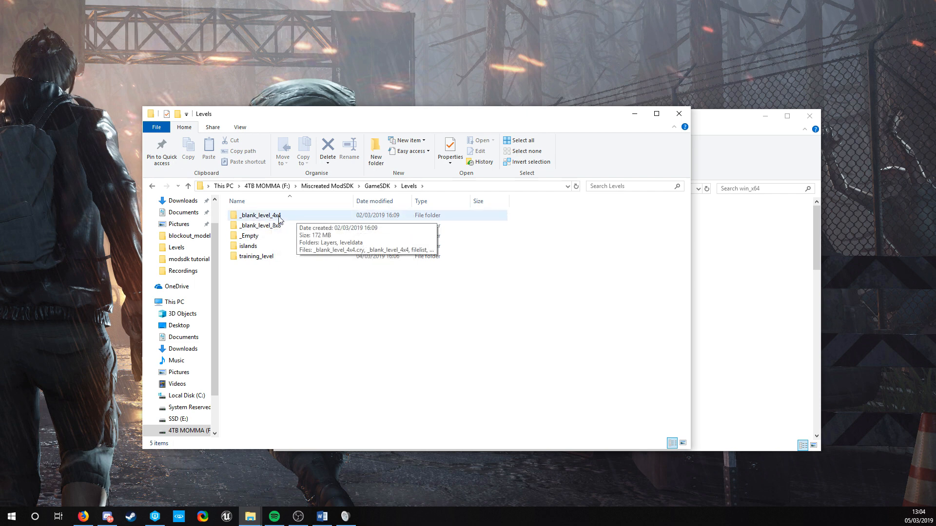
left_click(253, 219)
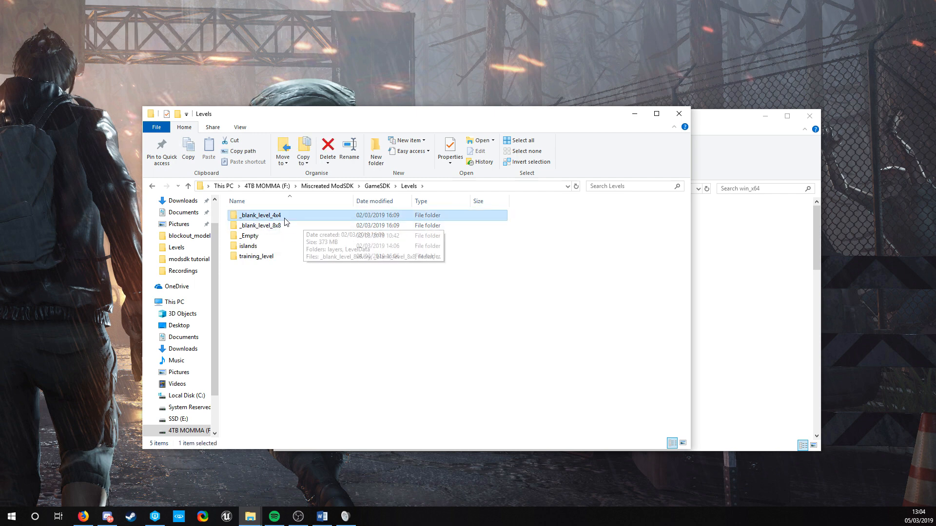
key("ctrl+c")
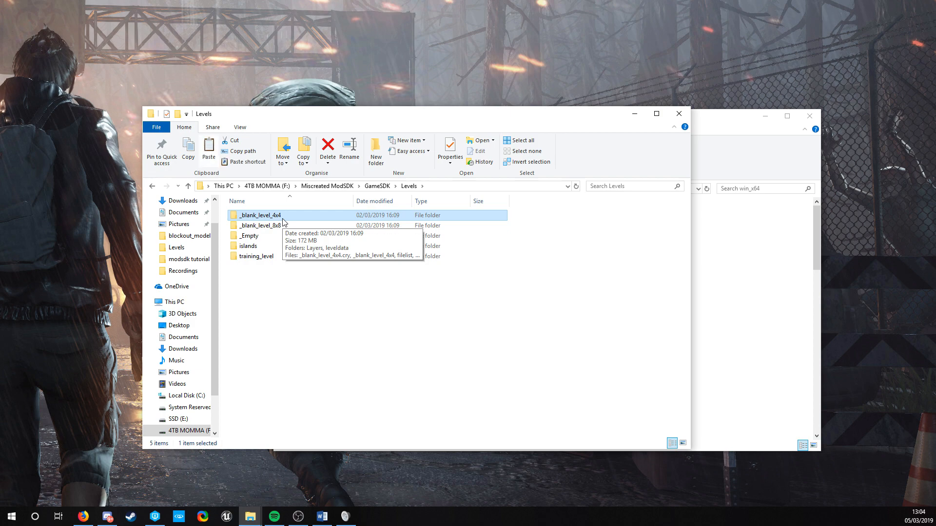
key("ctrl+v")
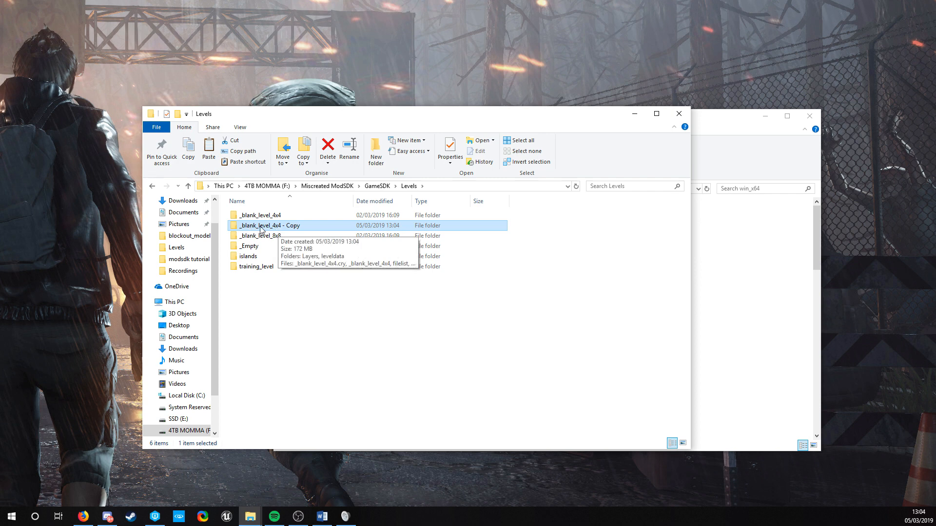
left_click(261, 230)
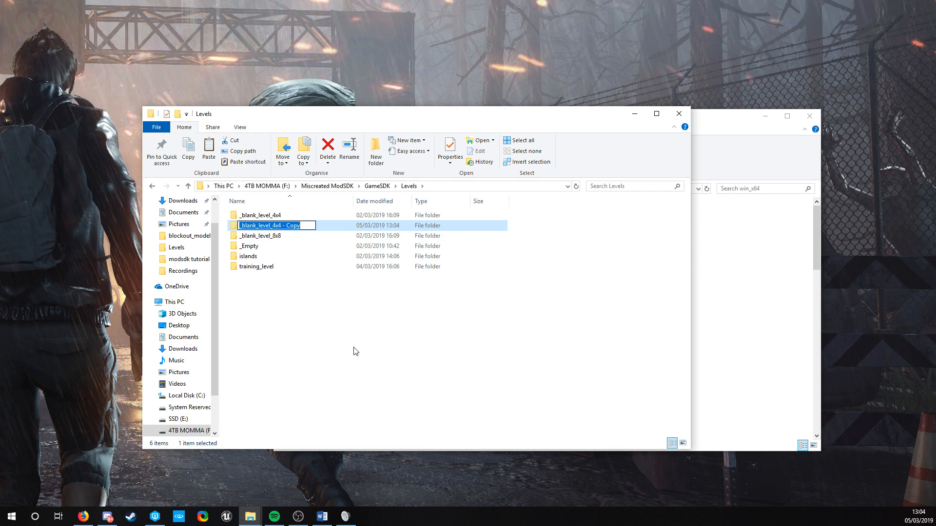
type("m")
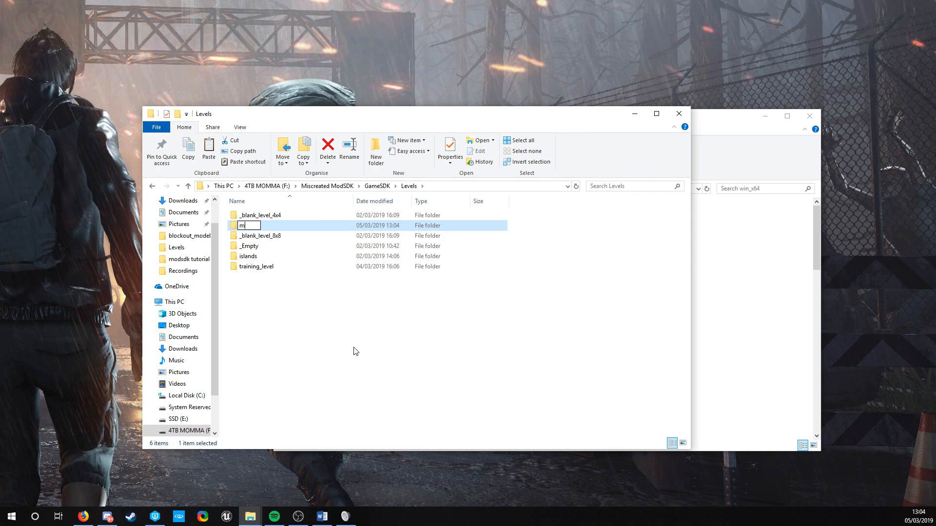
type("ylevel")
key("Return")
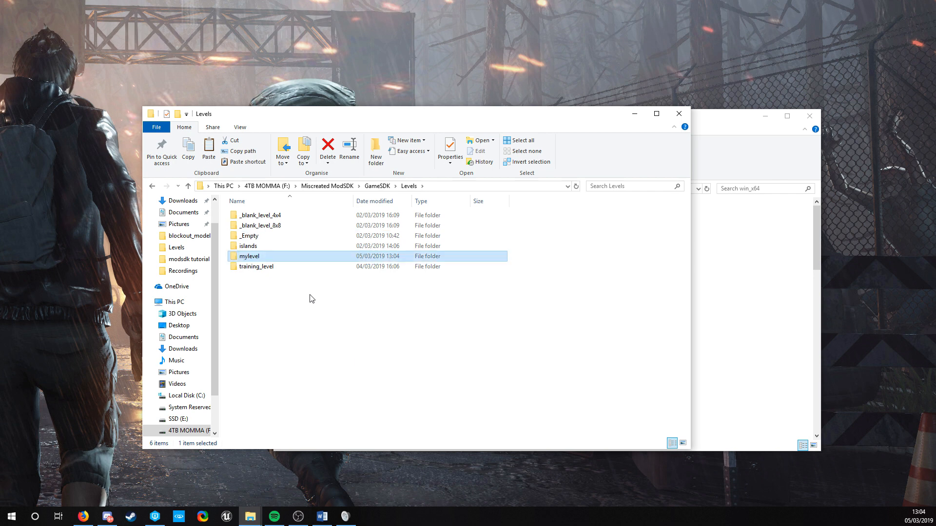
Step: In the mylevel folder, rename the _blank_level_4x4.cry file as mylevel.cry
double_click(262, 257)
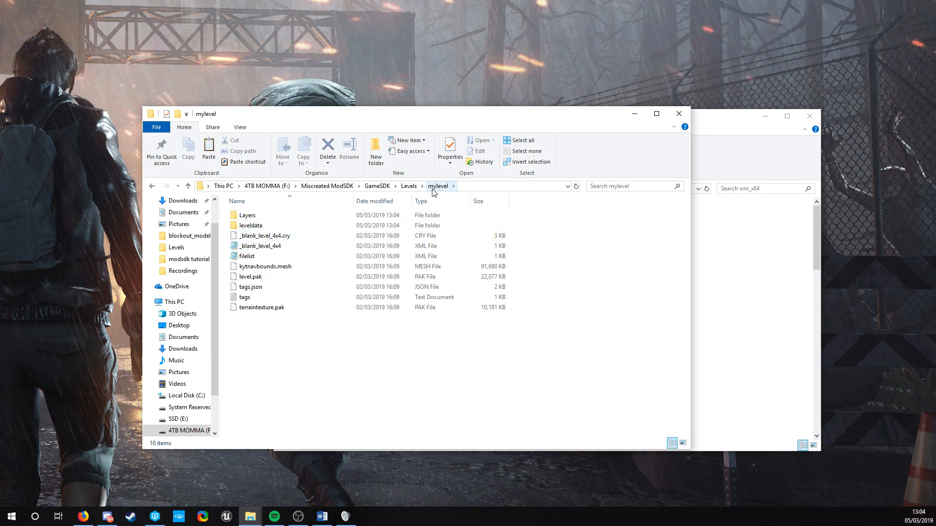
left_click(262, 239)
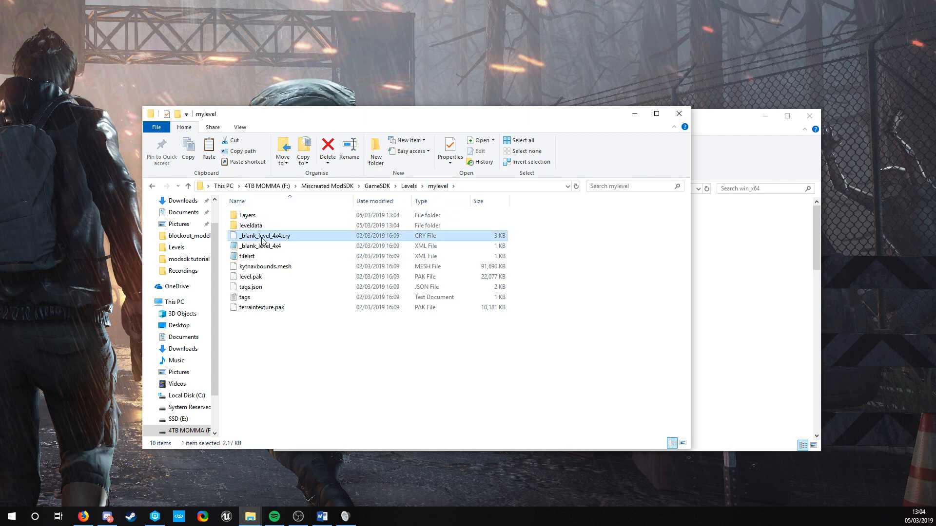
left_click(262, 239)
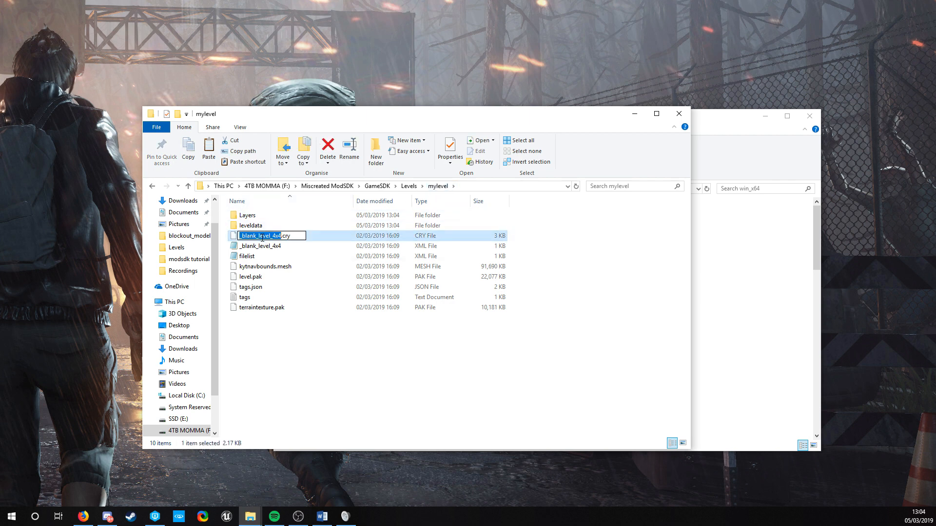
type("mylevel")
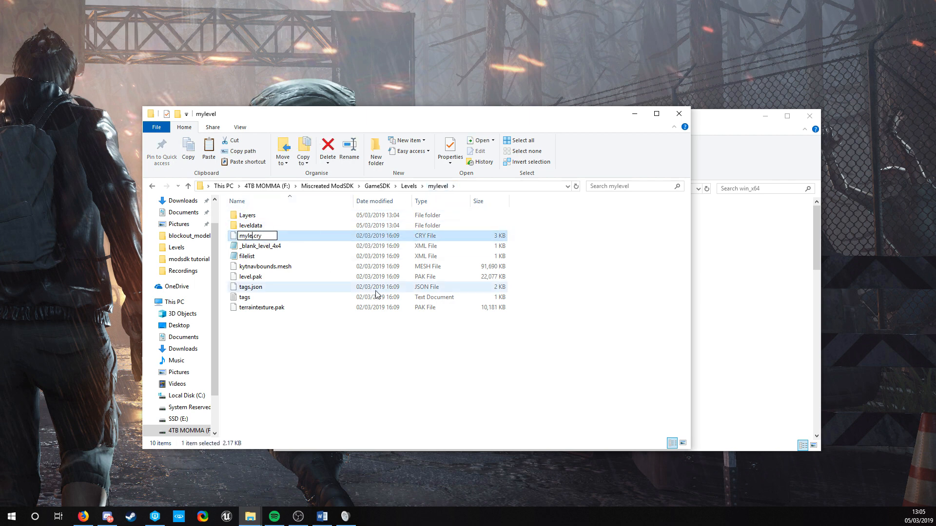
key("Return")
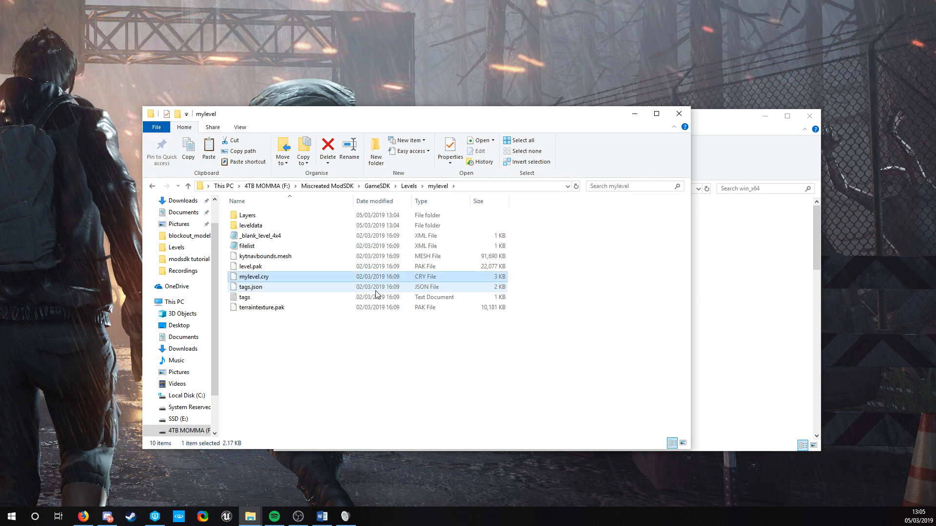
Step: Rename the _blank_level_4x4 XML file in the mylevel folder as mylevel
left_click(263, 236)
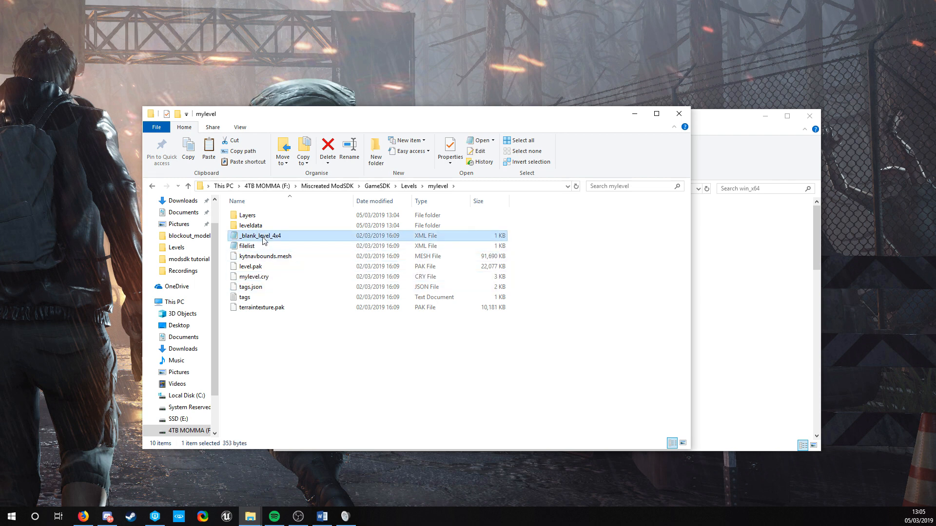
left_click(264, 237)
type("mylevel")
key("Return")
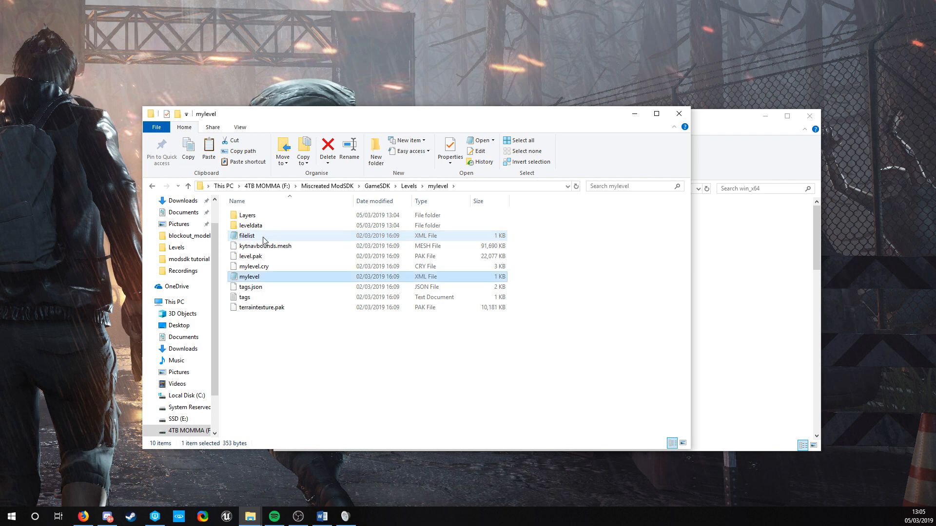
Step: Open the mylevel XML file in Notepad and set its Display Name value to mylevel
double_click(254, 277)
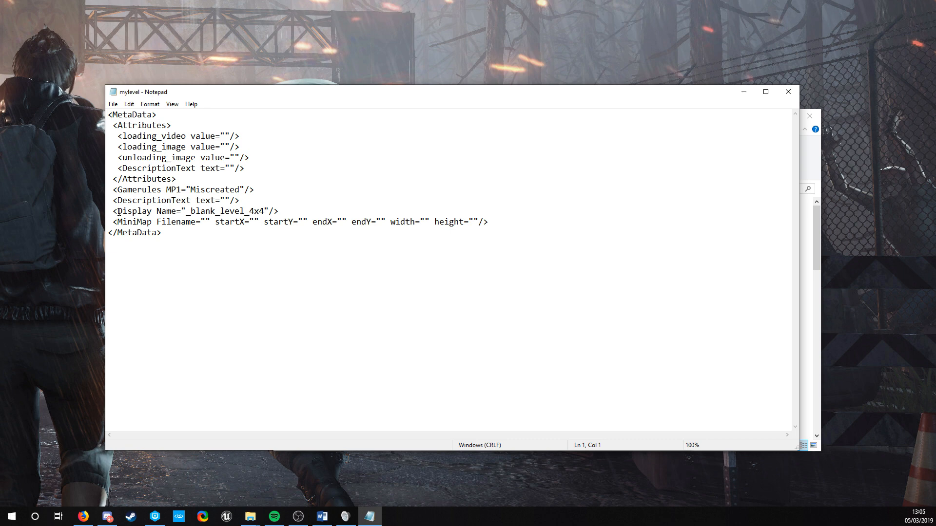
left_click_drag(121, 214, 188, 213)
left_click(261, 213)
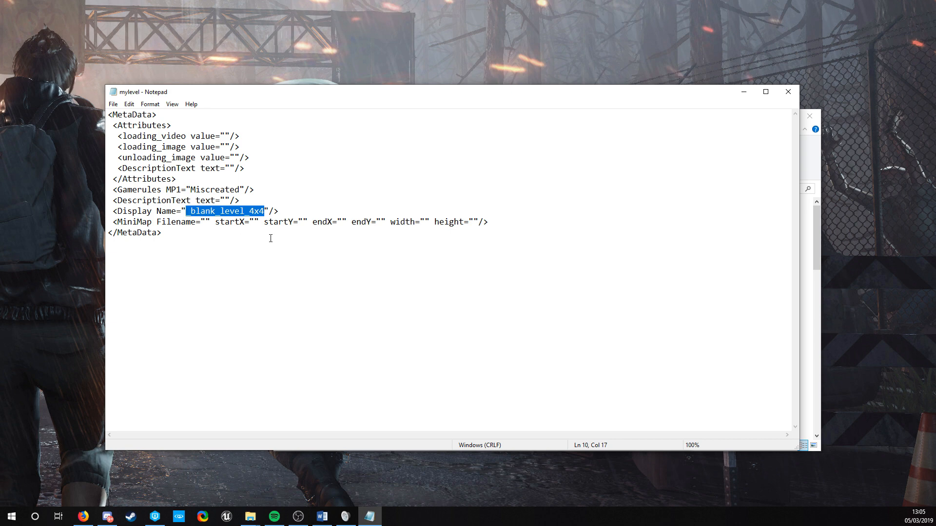
type("mylevel")
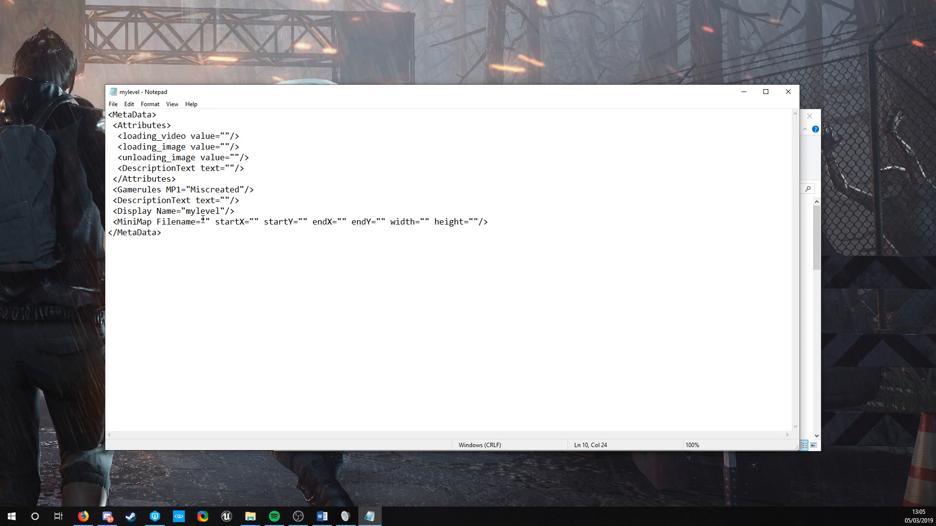
Step: Check the Gamerules MP1="Miscreated" entry, then save and close the mylevel XML file
left_click_drag(121, 190, 244, 192)
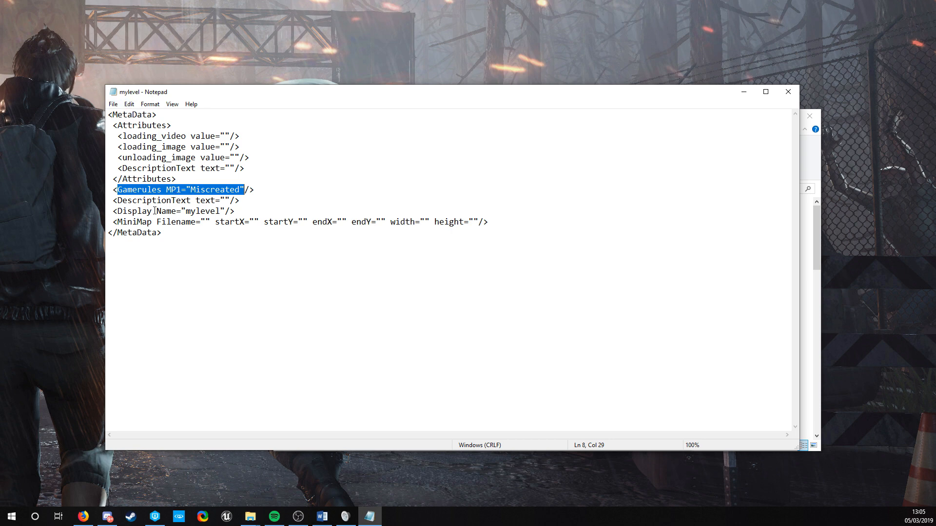
left_click_drag(190, 190, 247, 190)
left_click(248, 191)
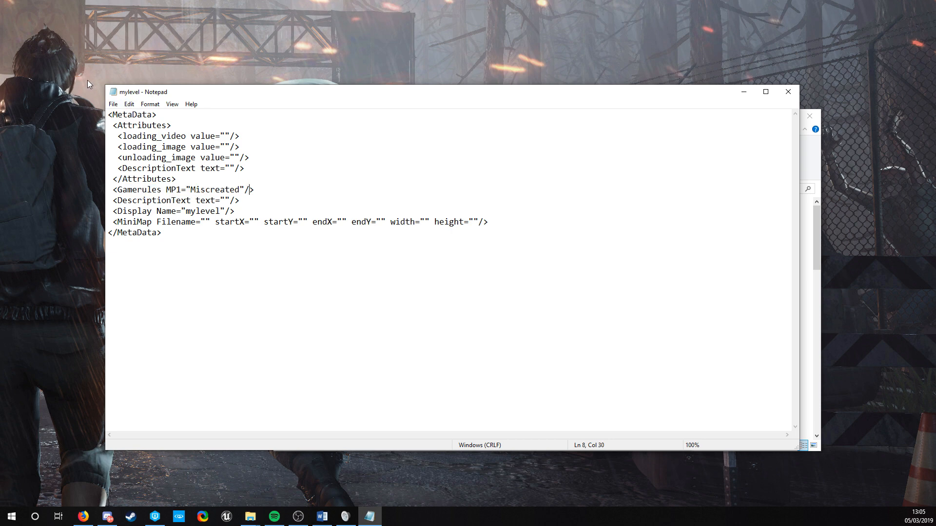
left_click(114, 105)
left_click(127, 137)
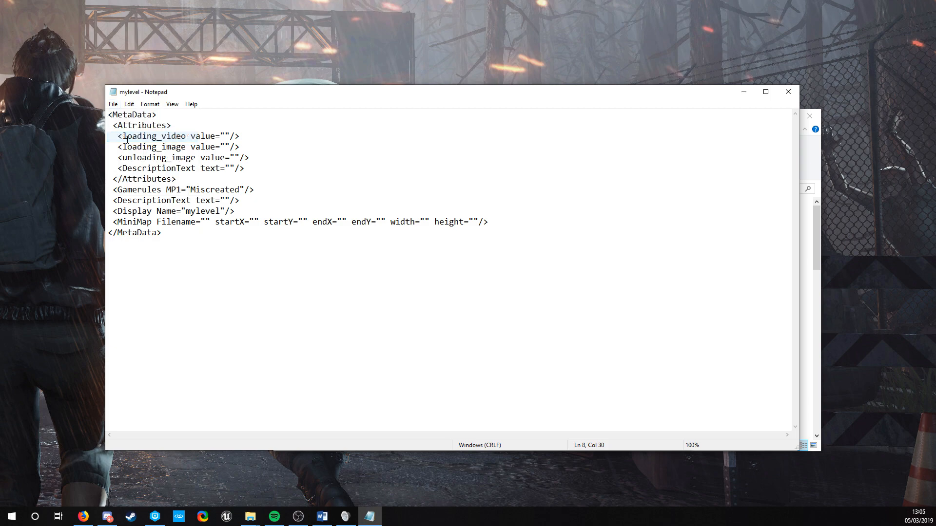
left_click(788, 93)
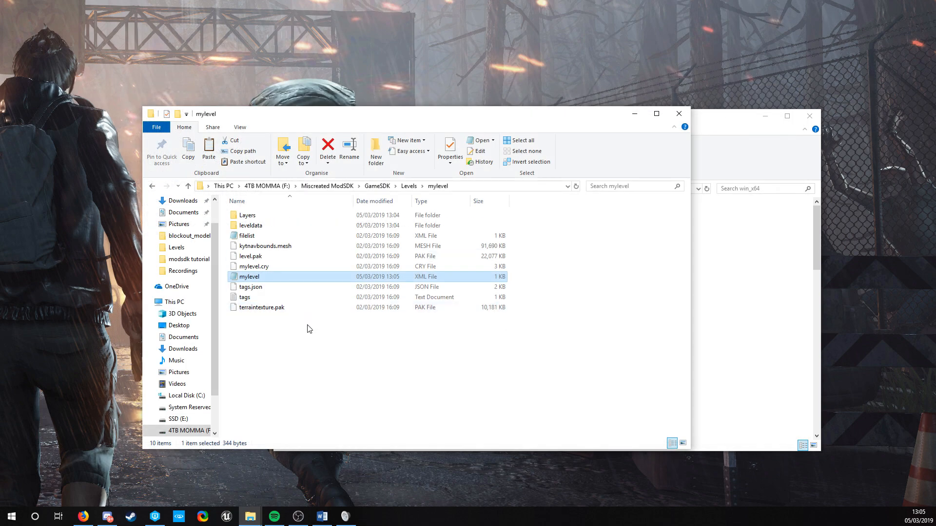
Step: Launch the CRYENGINE Sandbox Editor application from the ModSDK's bin\win_x64 folder
left_click(724, 122)
left_click_drag(619, 124, 515, 121)
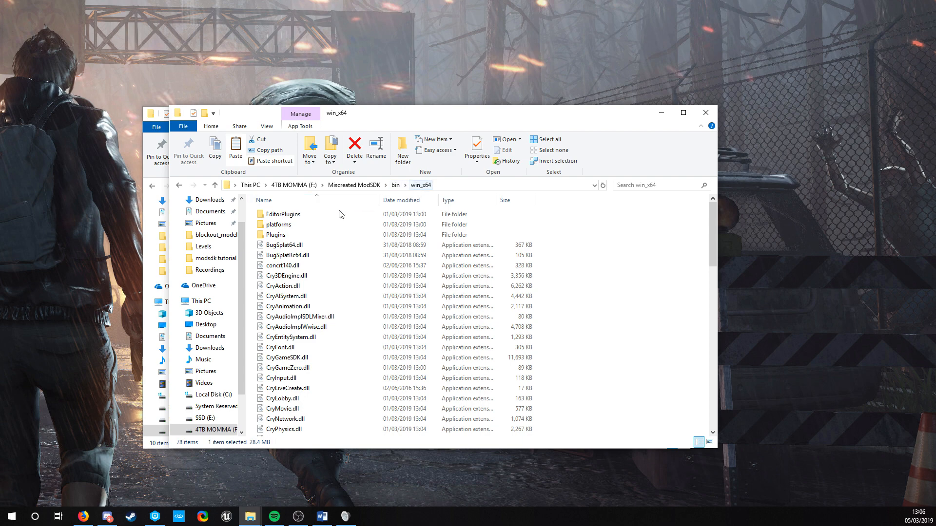
scroll(308, 303, "down", 1)
scroll(308, 303, "down", 5)
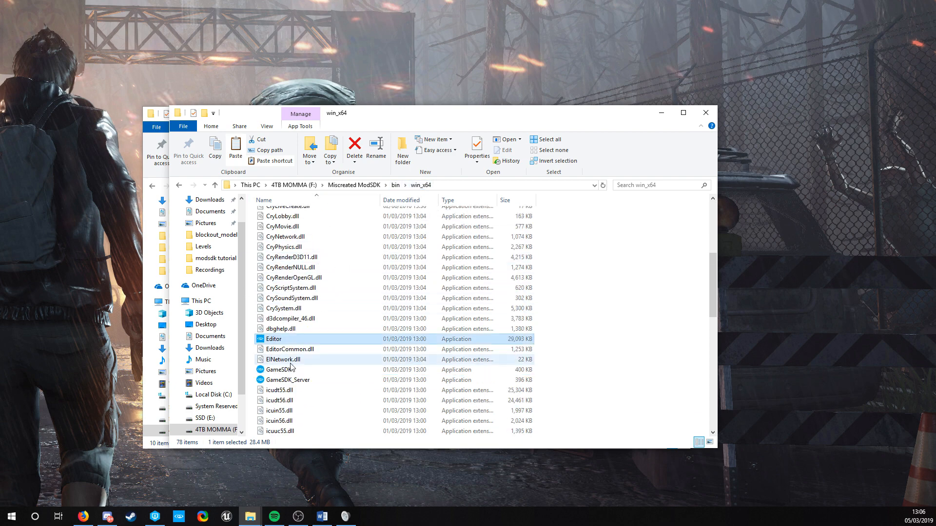
double_click(276, 341)
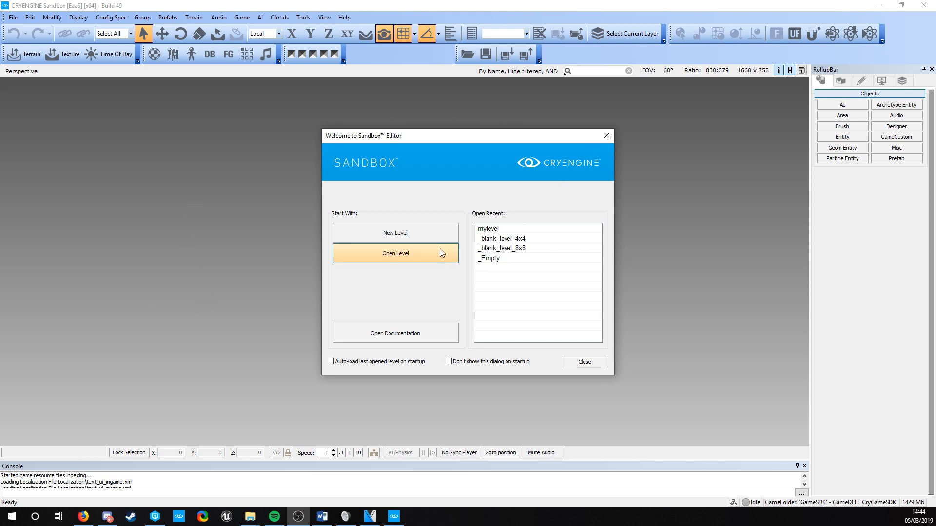
Step: Open the existing level mylevel in Sandbox and dismiss the Error Report
left_click(385, 259)
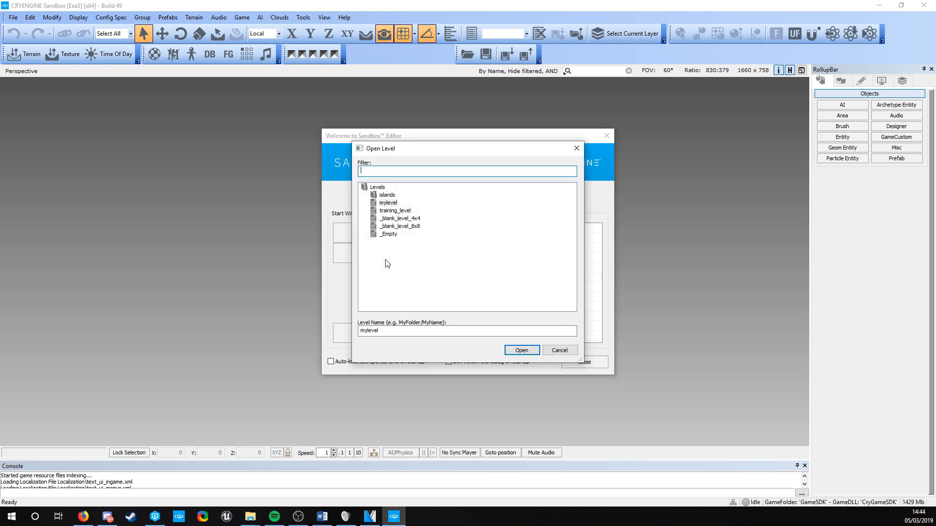
left_click(385, 205)
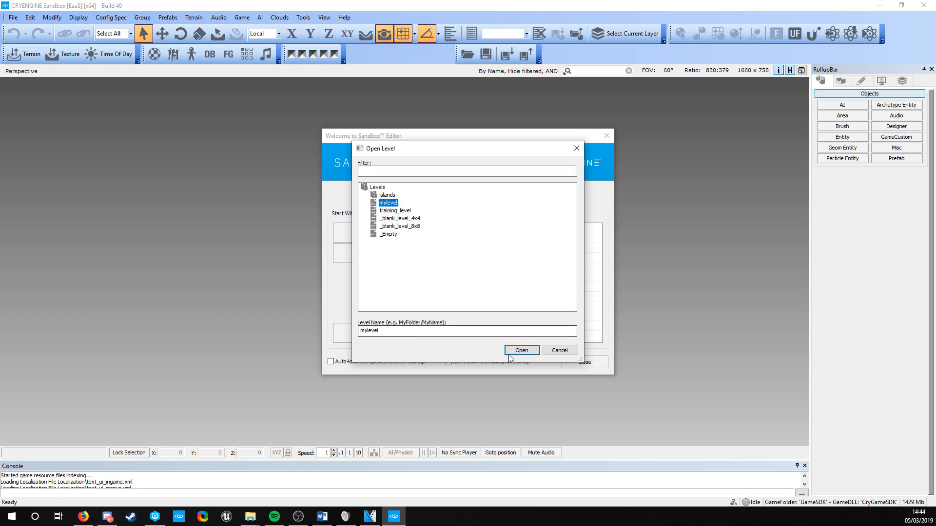
left_click(524, 351)
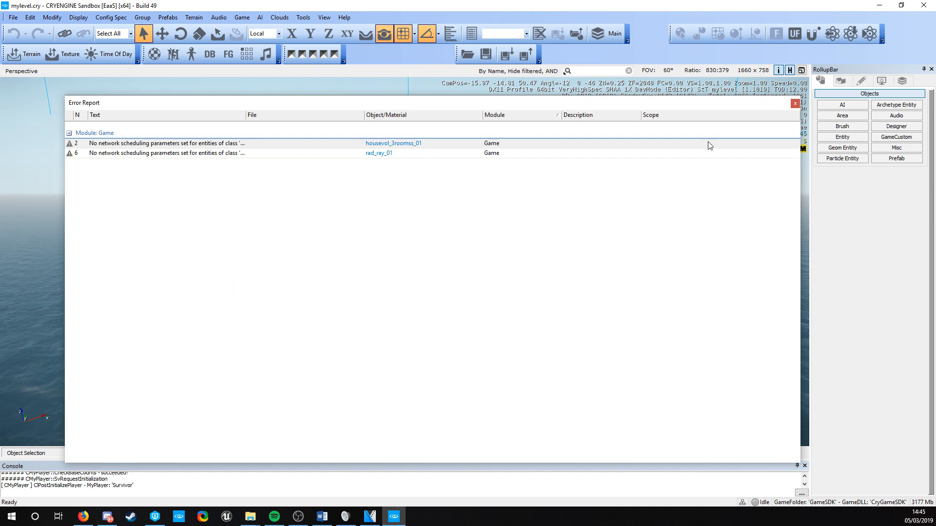
left_click(795, 104)
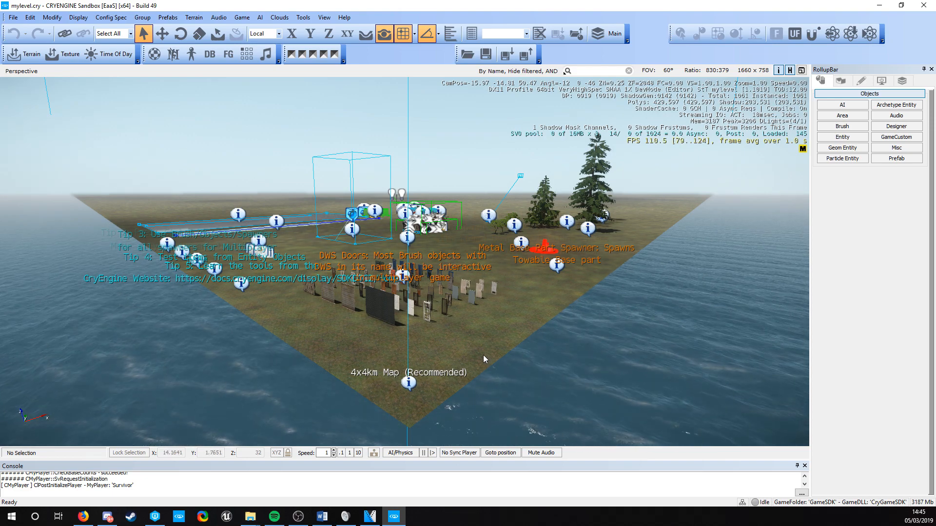
Step: Fly the camera through the level, past the example objects, to inspect the empty terrain
key("w")
right_click_drag(483, 355, 483, 328)
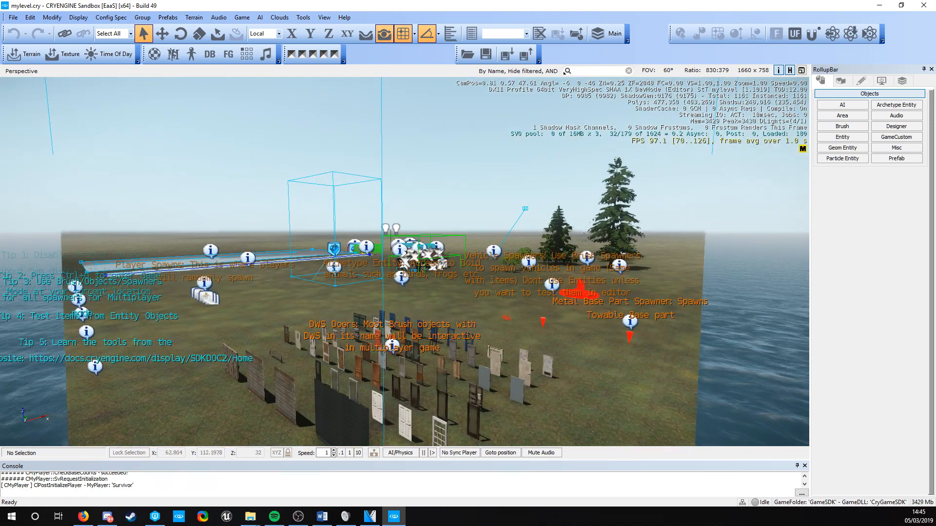
key("a")
key("w")
right_click_drag(261, 324, 278, 312)
key("w")
right_click_drag(223, 348, 237, 341)
key("w")
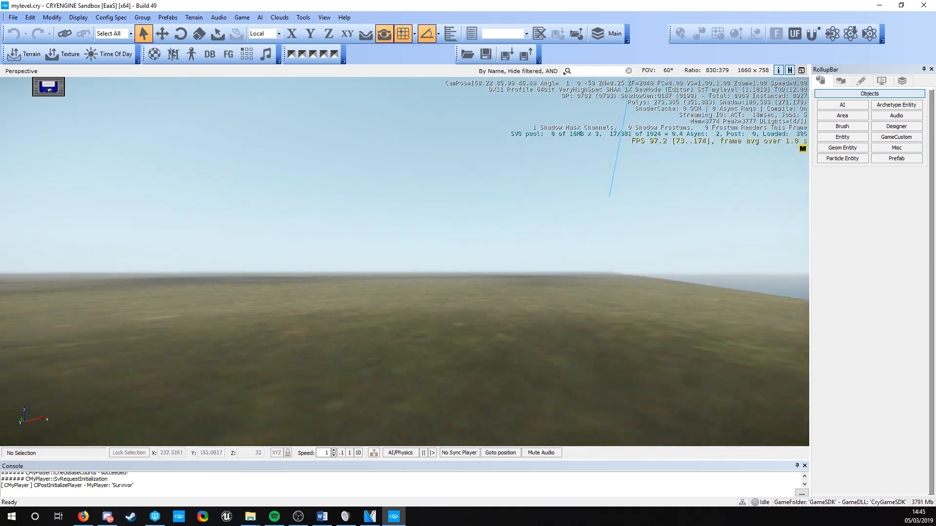
right_click_drag(360, 301, 325, 310)
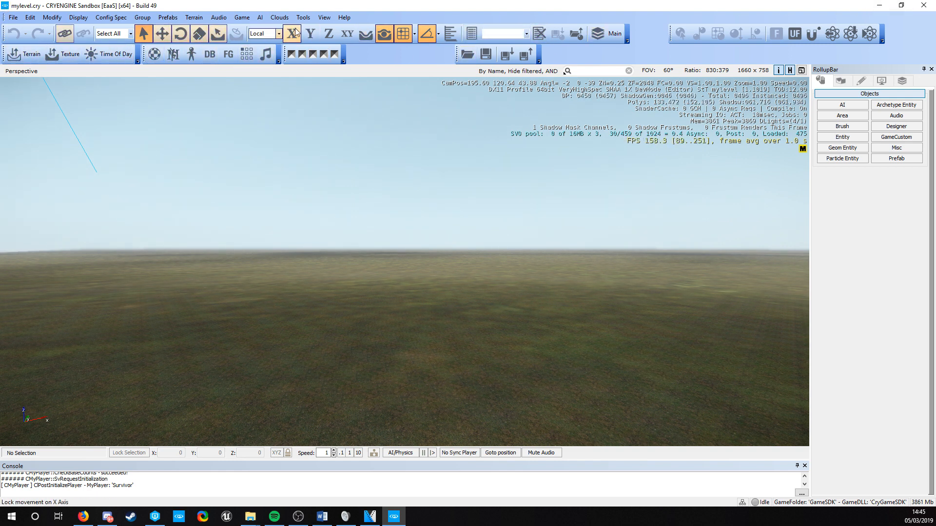
Step: Try the Dark Skin and Light Skin interface themes, and return to No Skinning
left_click(325, 18)
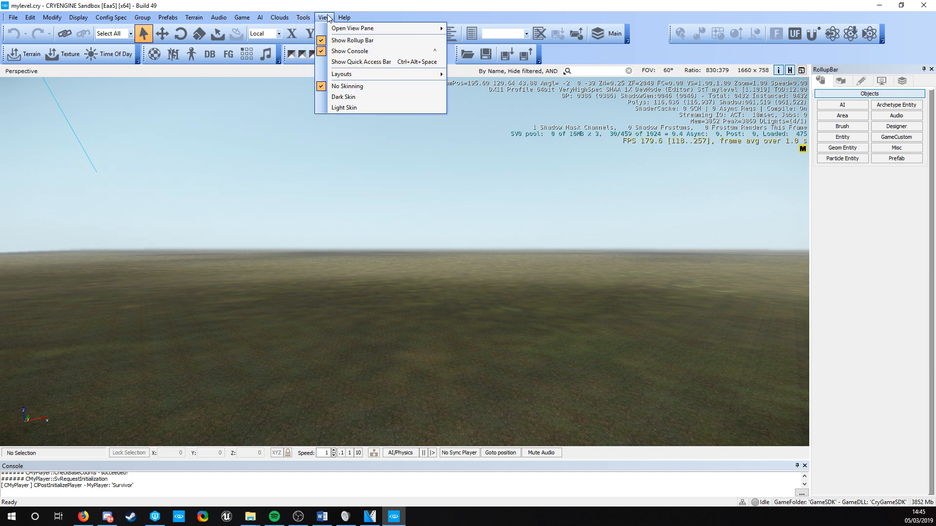
left_click(345, 100)
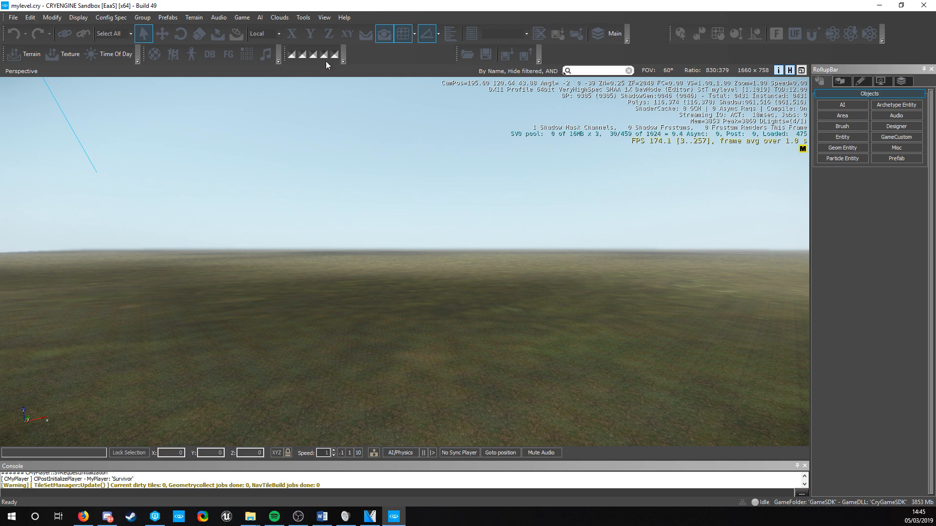
left_click(326, 18)
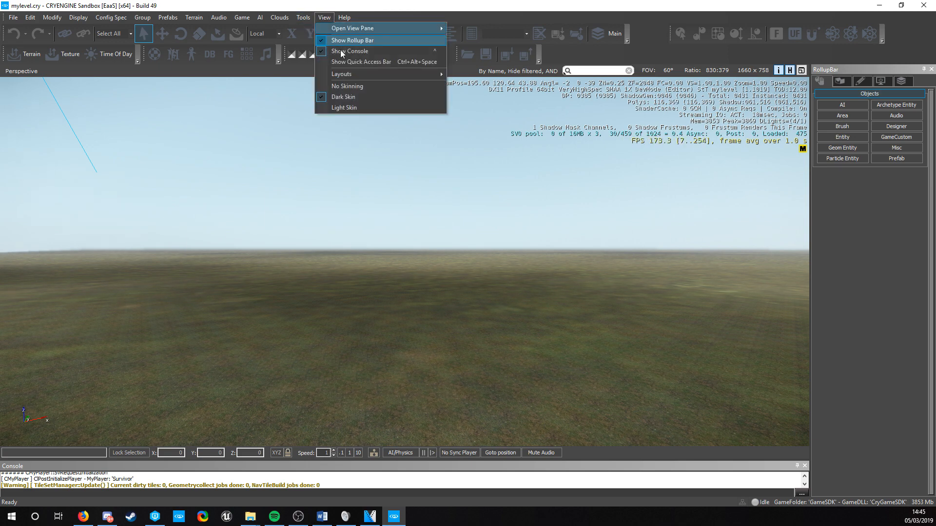
left_click(356, 106)
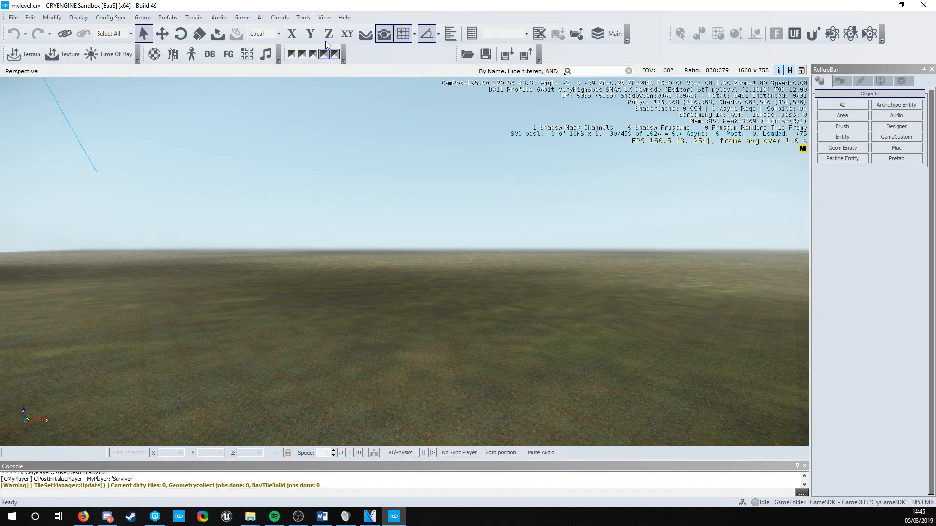
left_click(324, 18)
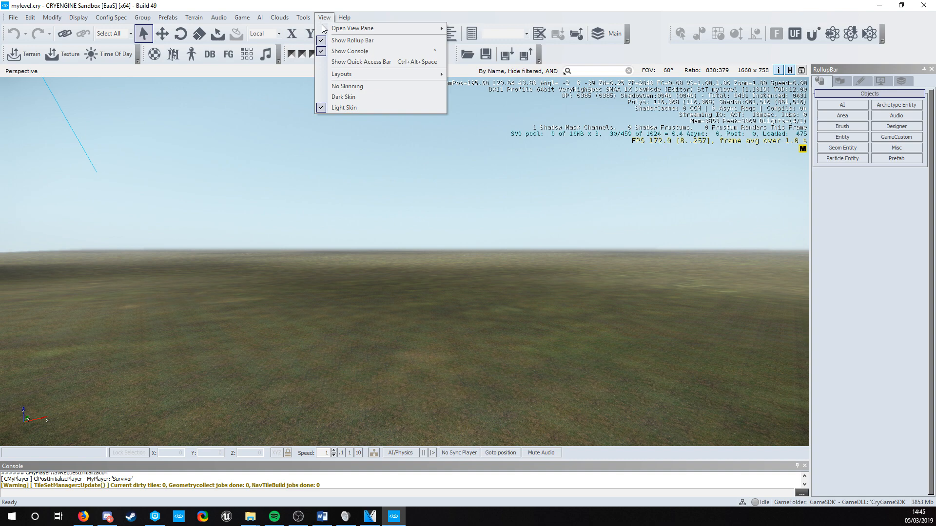
left_click(345, 87)
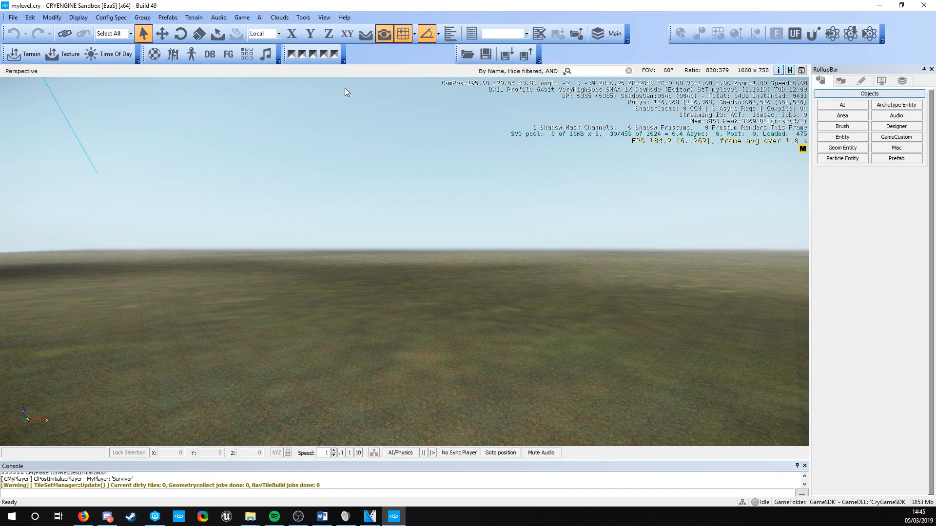